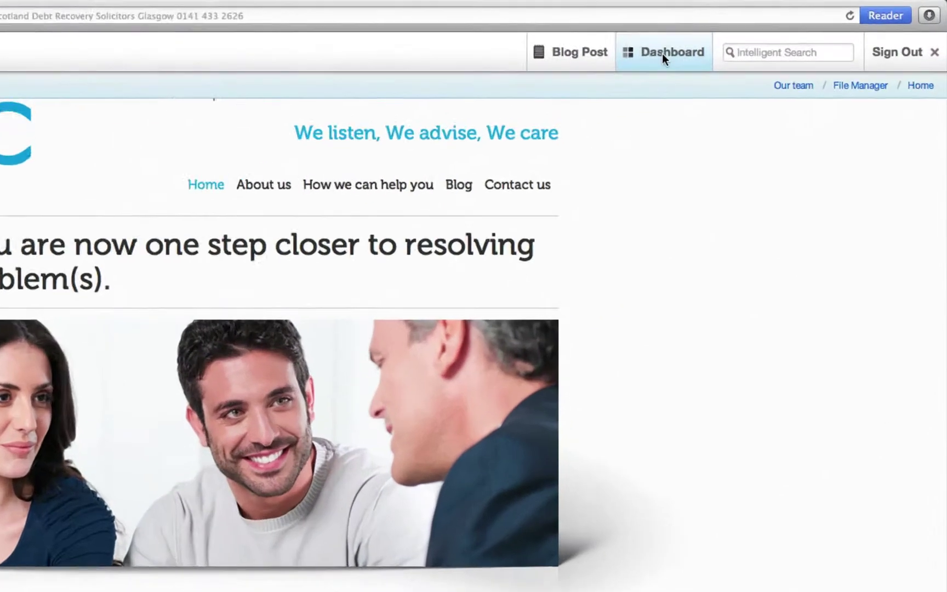
# In File Manager's Upload Multiple, queue slideshow01.jpg through slideshow03.jpg from demo images
pyautogui.click(771, 32)
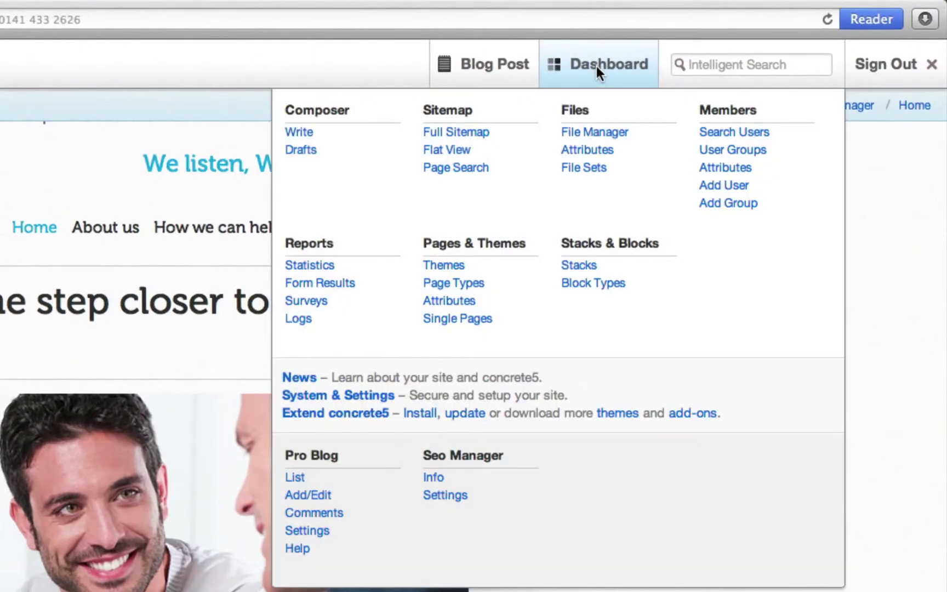
pyautogui.click(613, 136)
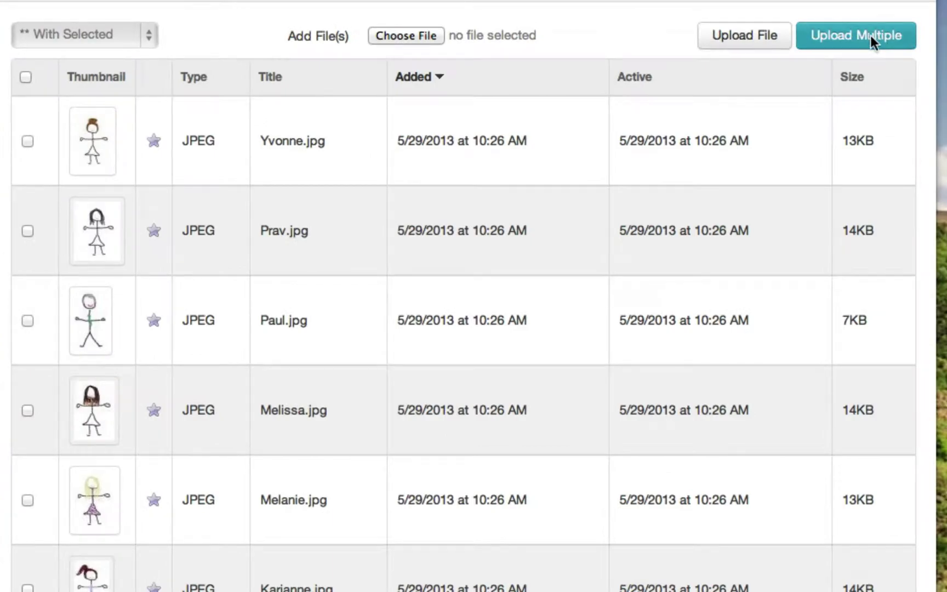
pyautogui.click(871, 34)
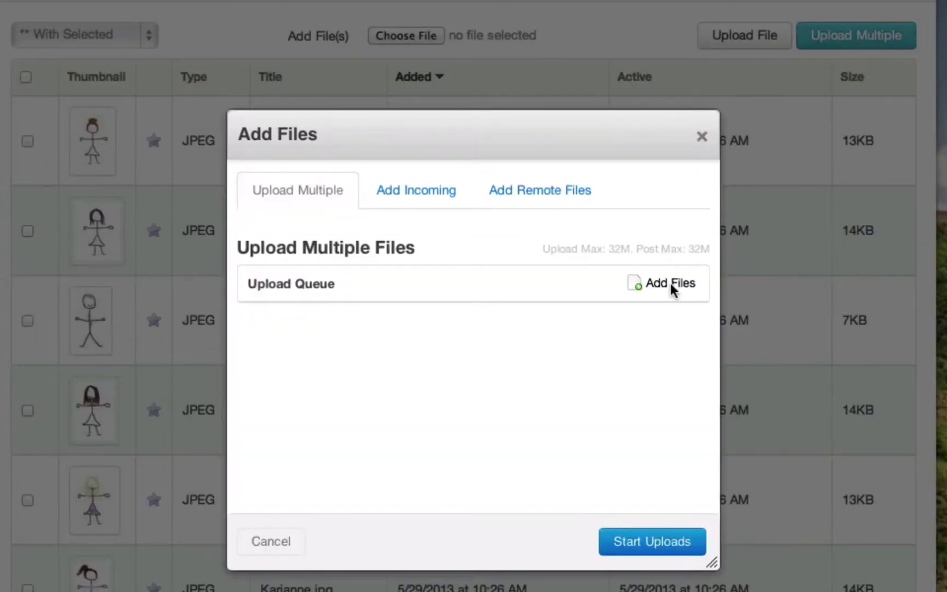
pyautogui.click(671, 282)
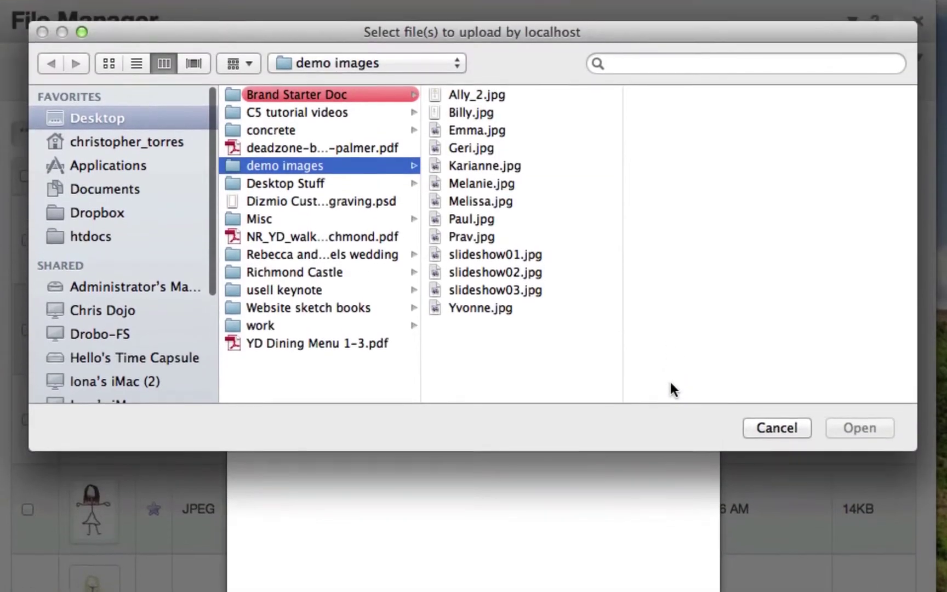
pyautogui.click(517, 260)
pyautogui.keyDown('shift'); pyautogui.click(506, 293); pyautogui.keyUp('shift')
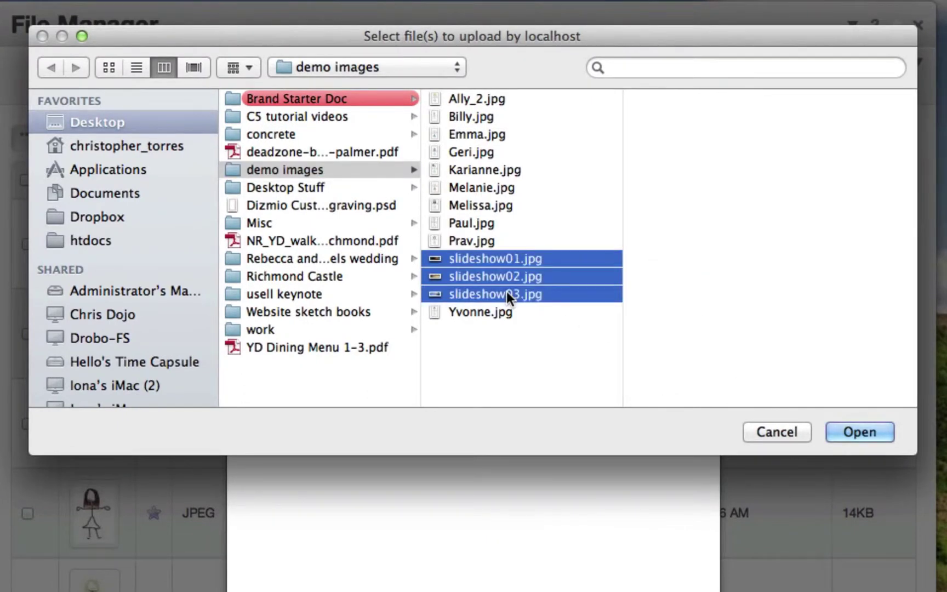
pyautogui.click(874, 434)
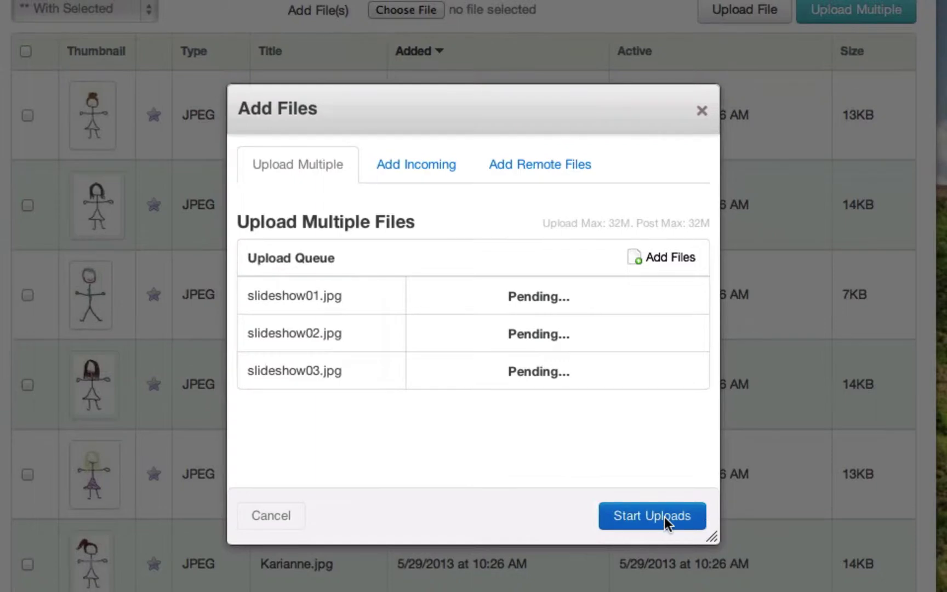
# Start the uploads and assign the three new images to the Slideshow file set
pyautogui.click(664, 517)
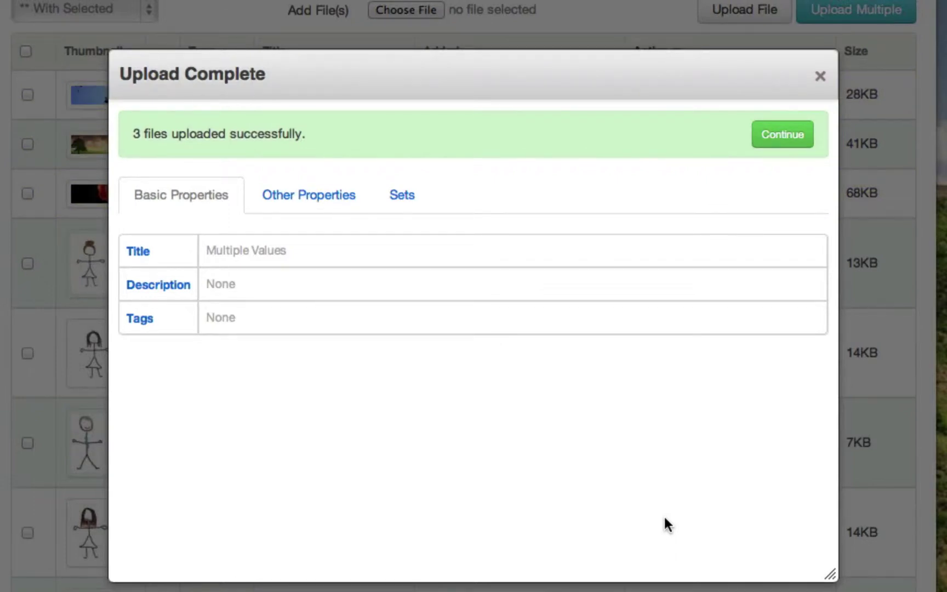
pyautogui.click(397, 195)
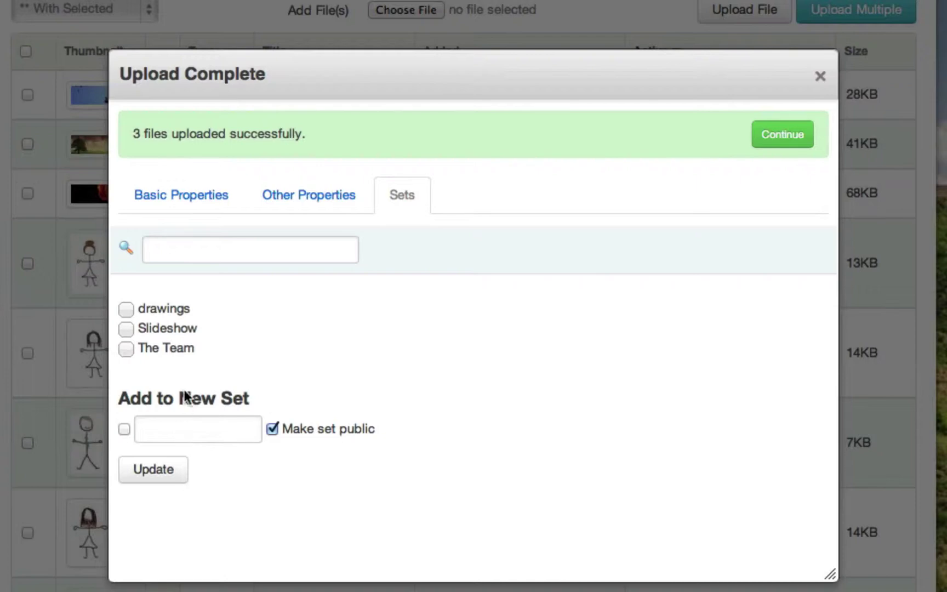
pyautogui.click(126, 329)
pyautogui.click(160, 473)
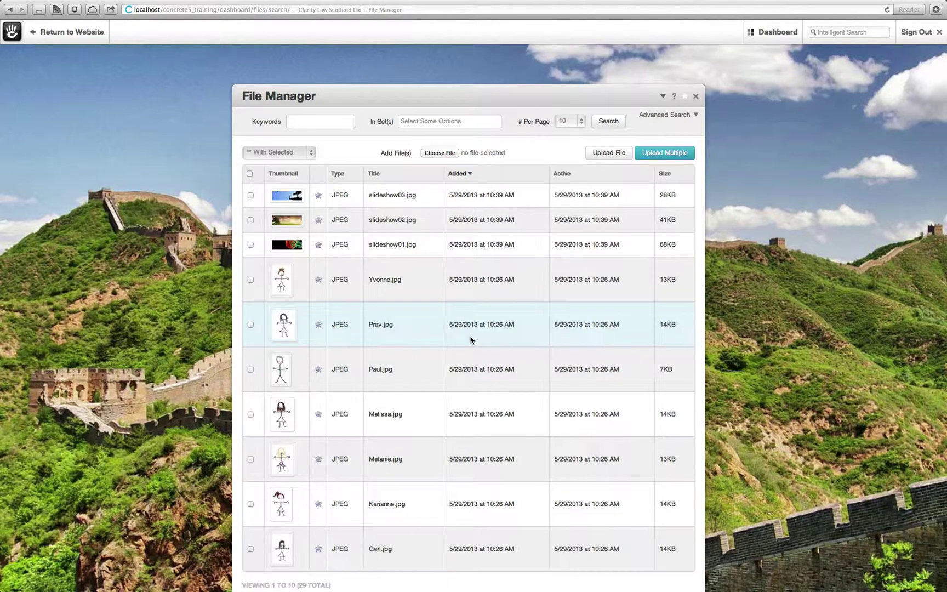
# Select temp-image01.png on page 3 of the file list and add it to the Slideshow set
pyautogui.scroll(-3, 471, 340)
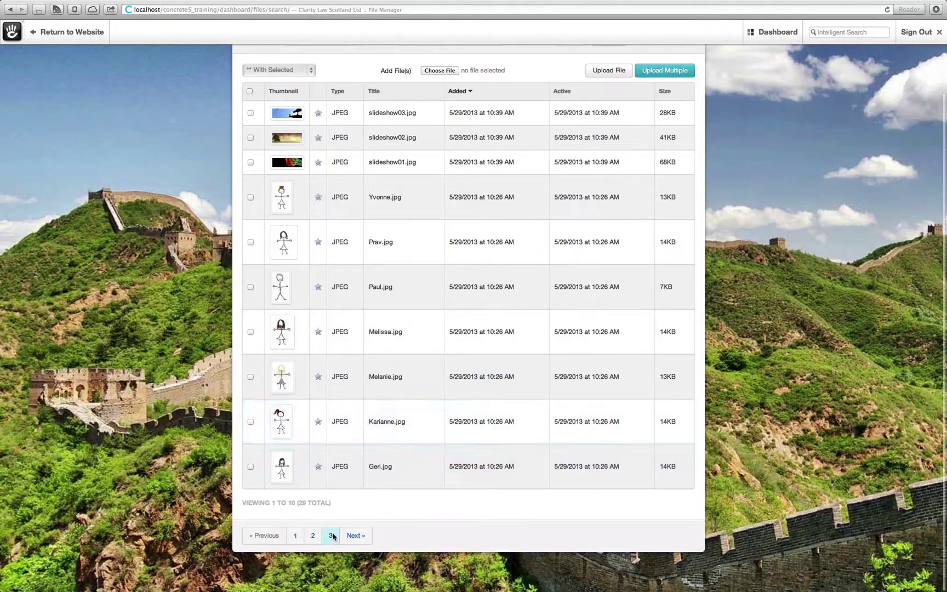
pyautogui.click(331, 535)
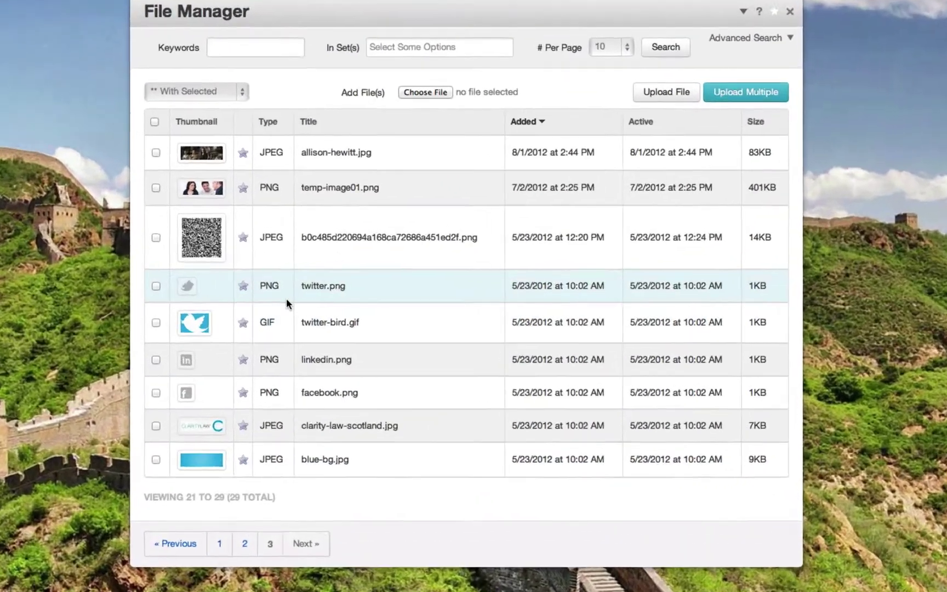
pyautogui.moveTo(289, 220)
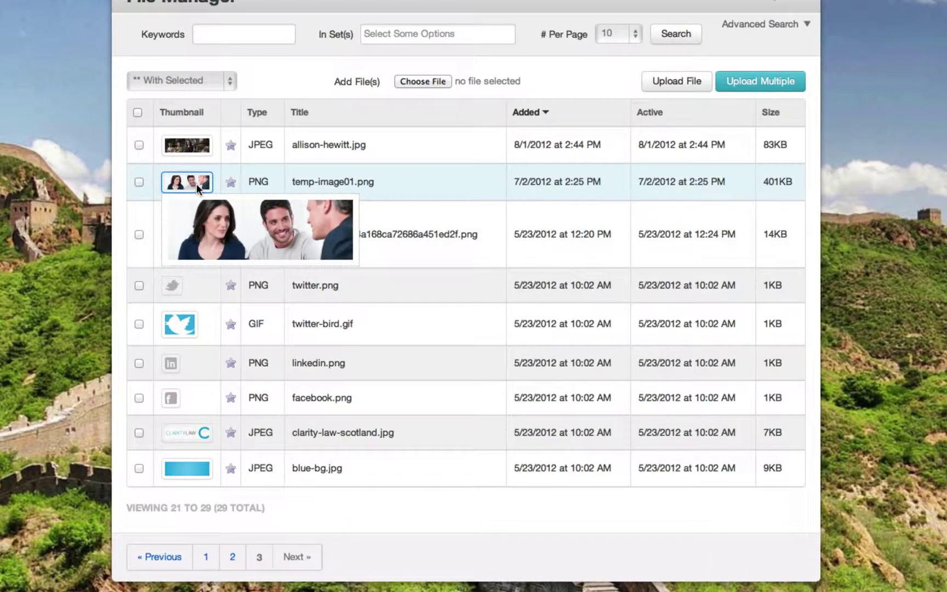
pyautogui.click(141, 182)
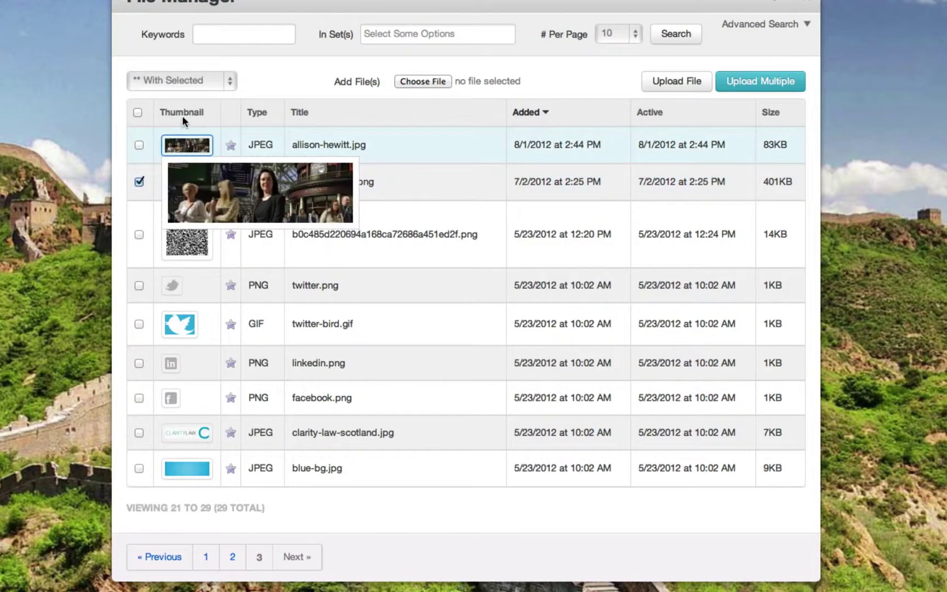
pyautogui.click(214, 80)
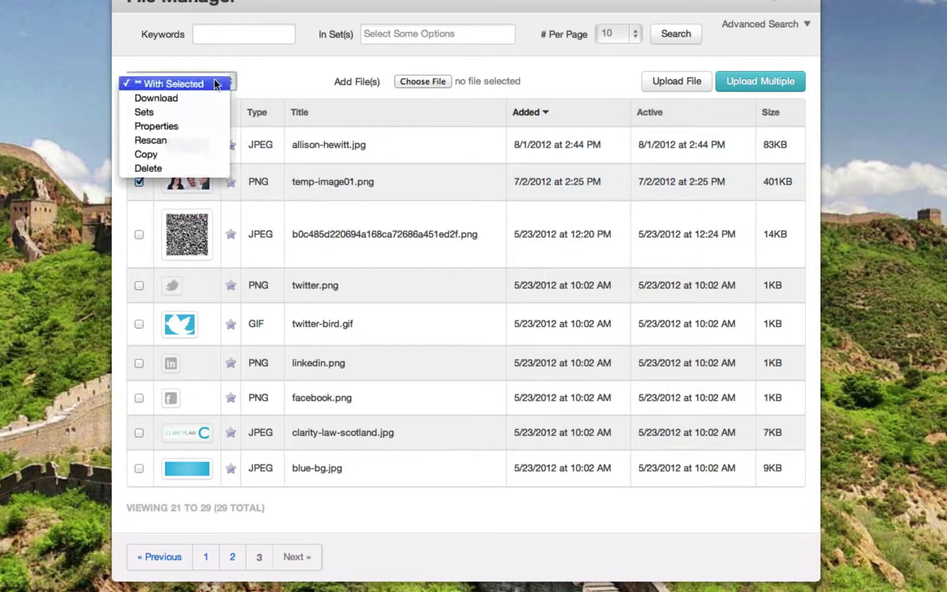
pyautogui.click(194, 112)
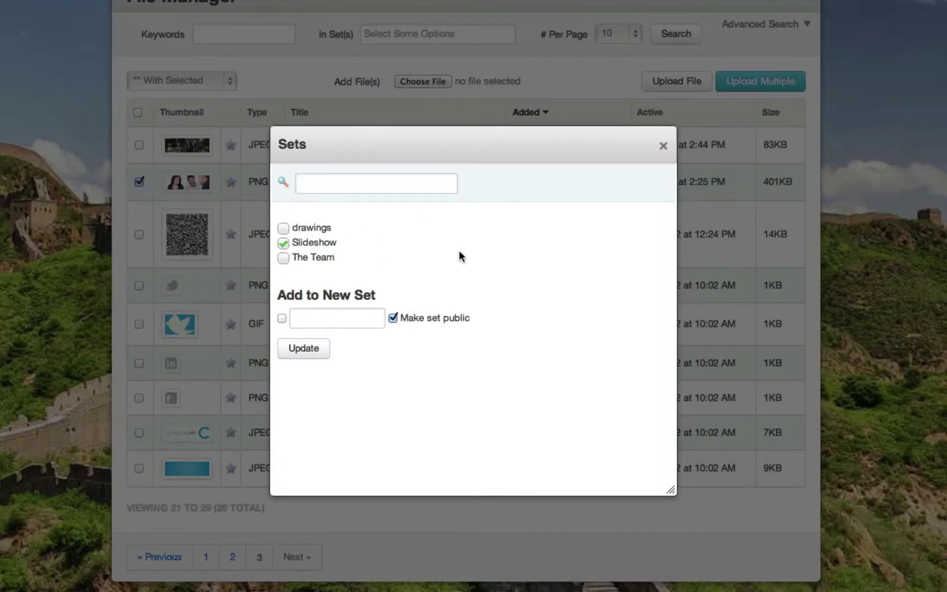
pyautogui.click(304, 349)
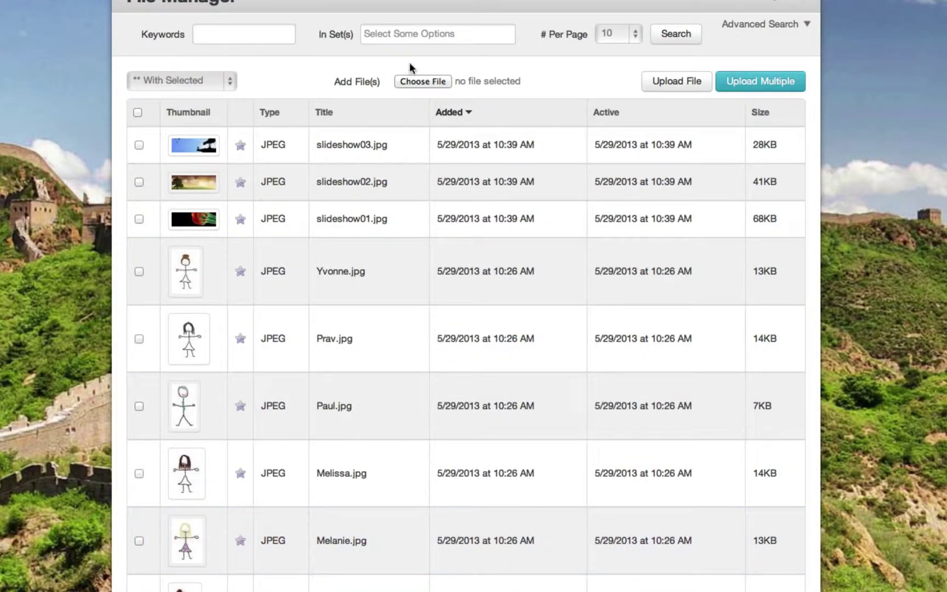
# Filter the files by the Slideshow set to check its four images, then return to the website
pyautogui.click(387, 38)
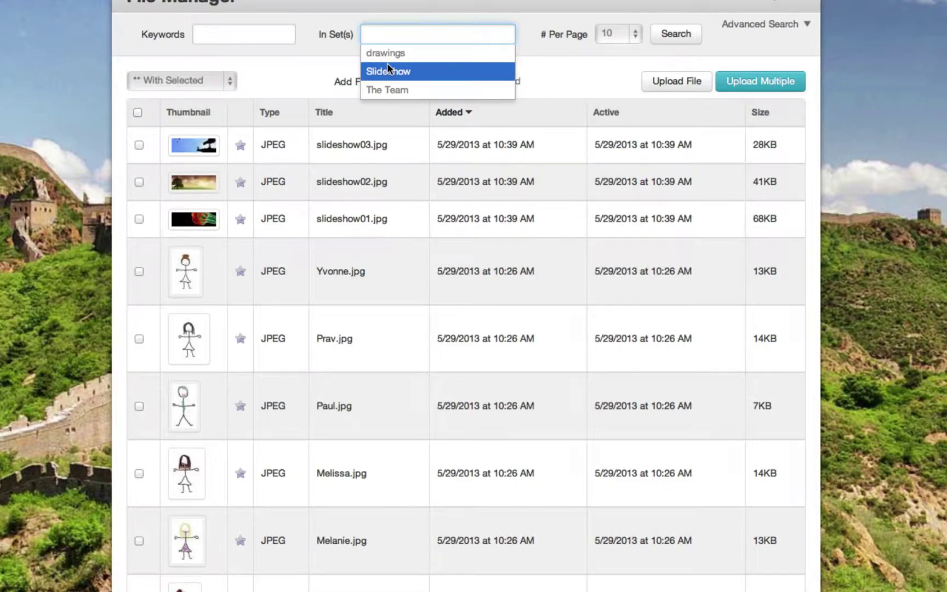
pyautogui.click(387, 63)
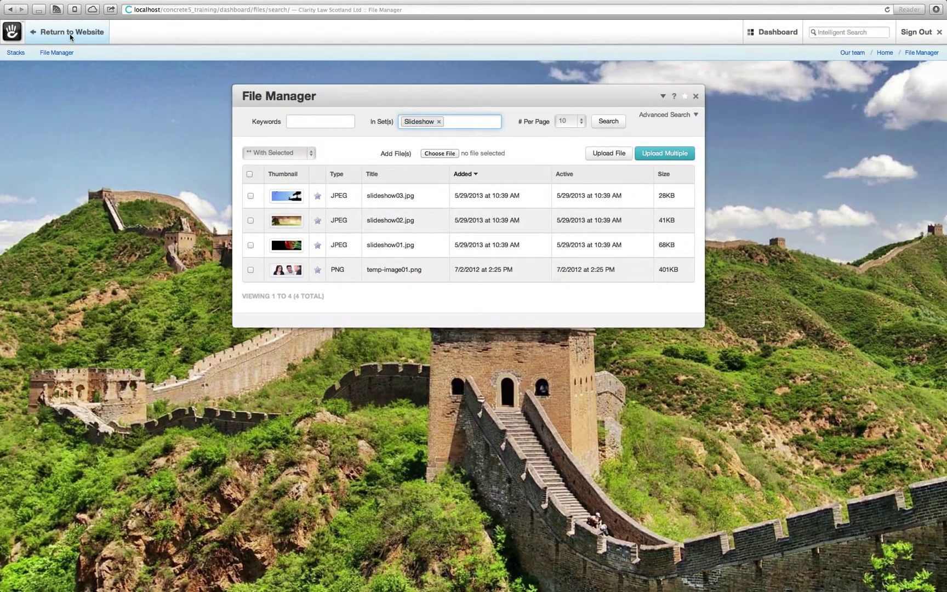
pyautogui.click(70, 34)
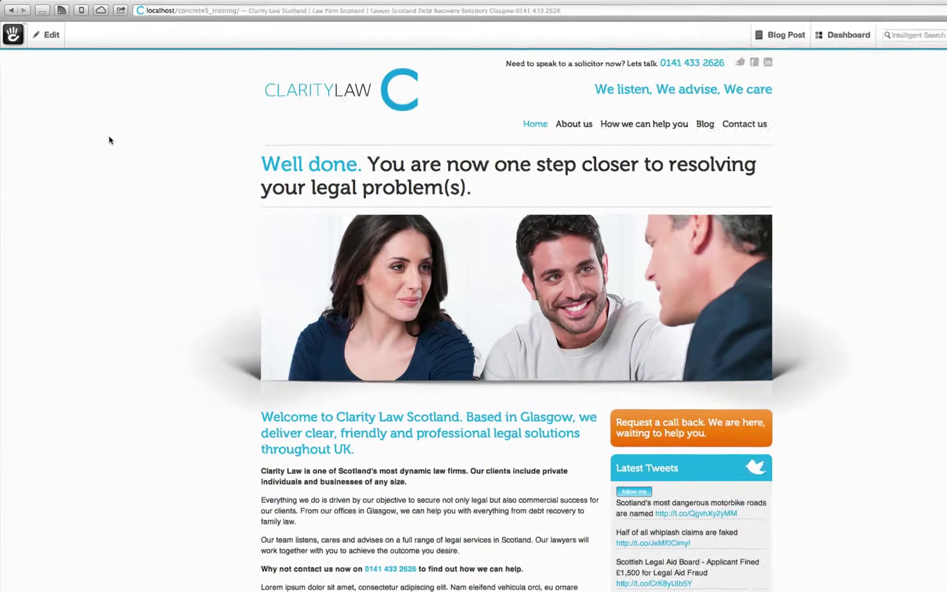
# Put the home page into edit mode via Edit this Page
pyautogui.click(35, 25)
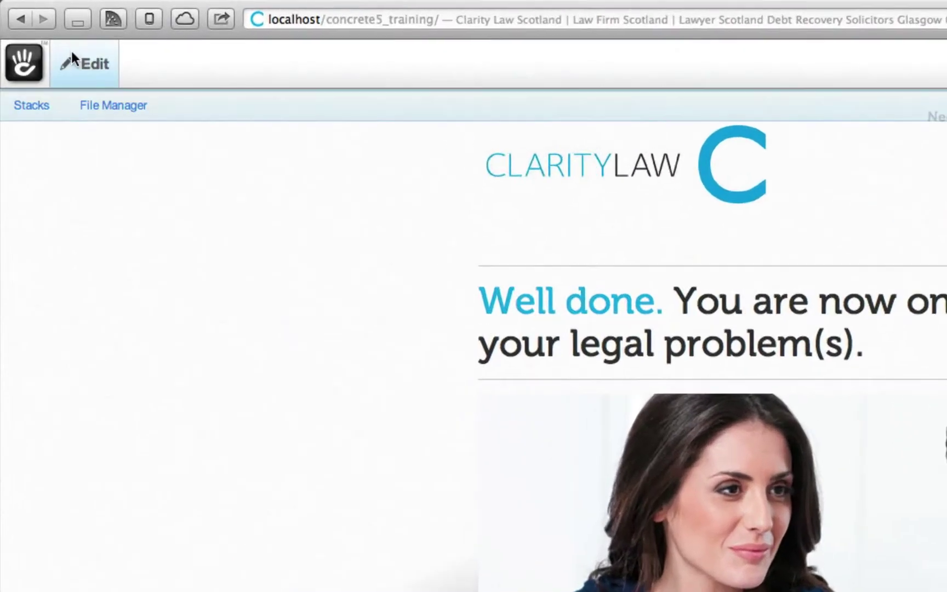
pyautogui.click(71, 51)
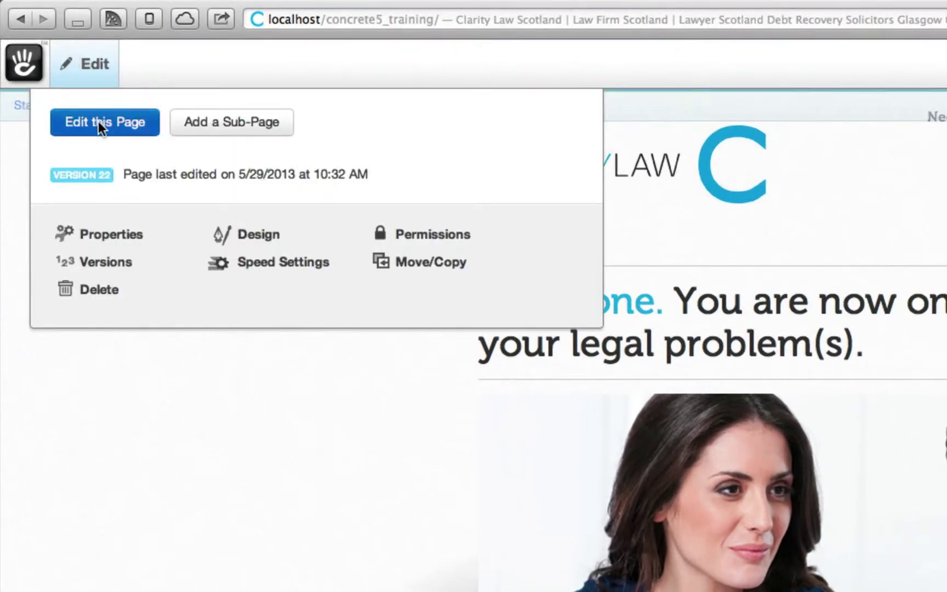
pyautogui.click(99, 121)
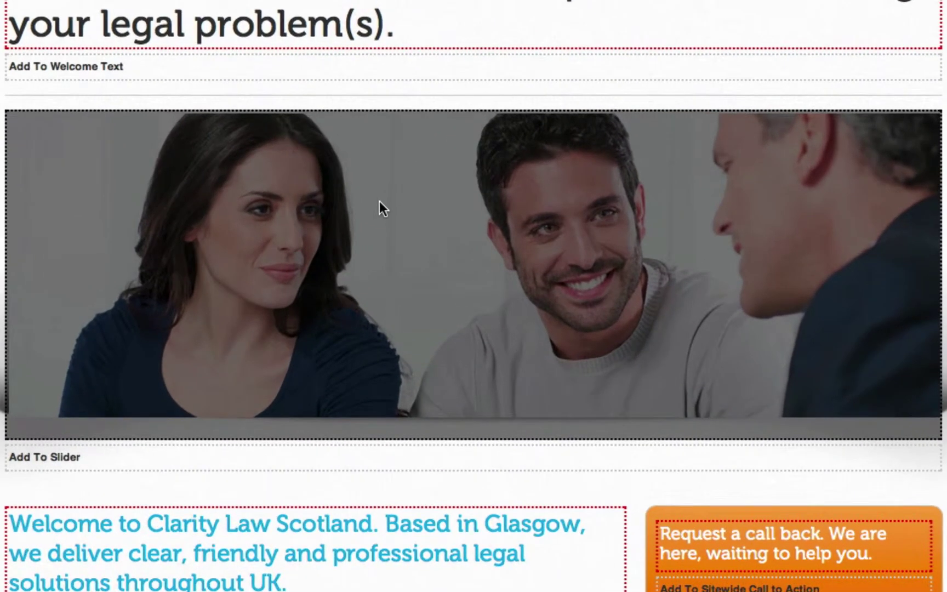
# Delete the header photo block from the Slider area and confirm
pyautogui.click(427, 222)
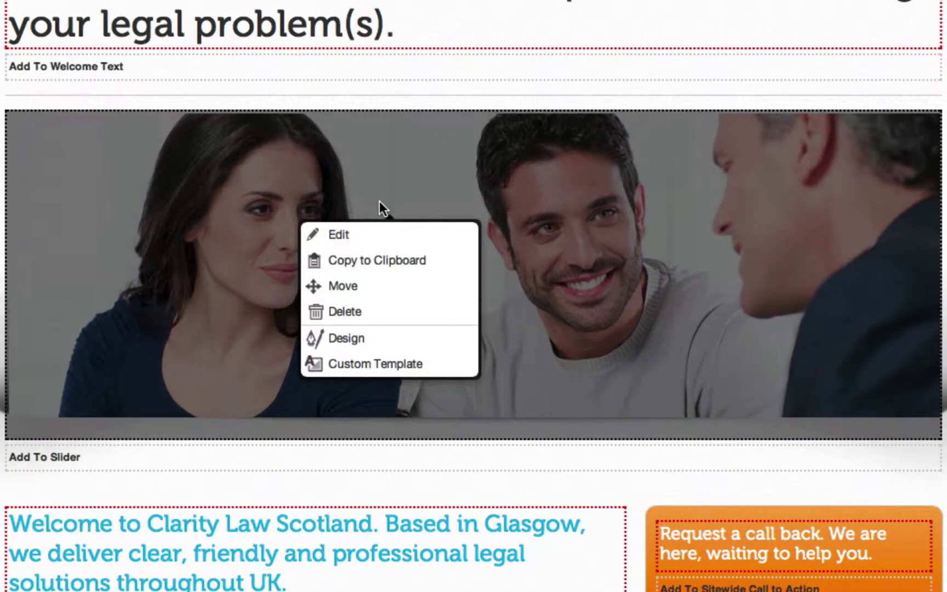
pyautogui.click(361, 312)
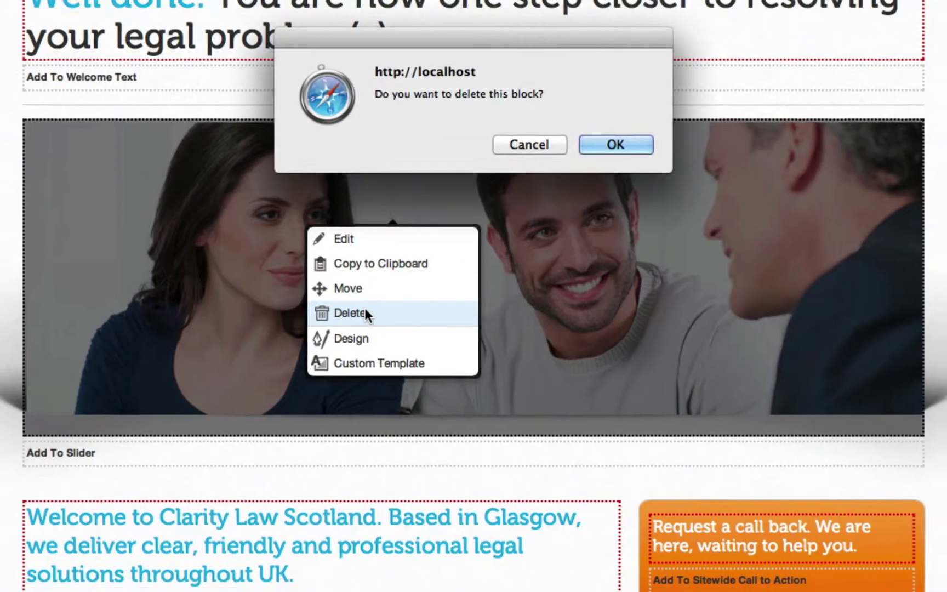
pyautogui.click(620, 145)
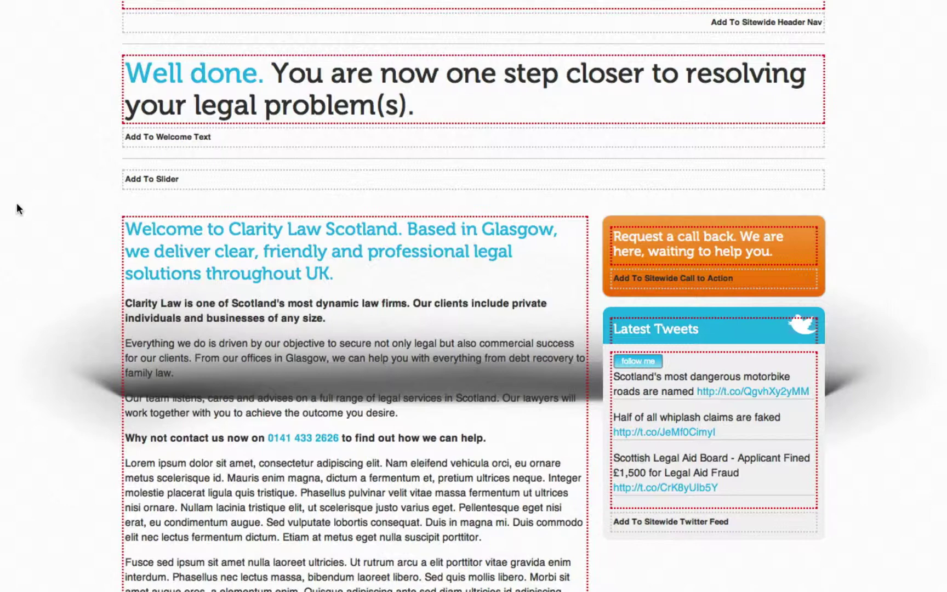
# Open Add Block for the empty Slider area and scroll the list down to Slideshow
pyautogui.click(177, 180)
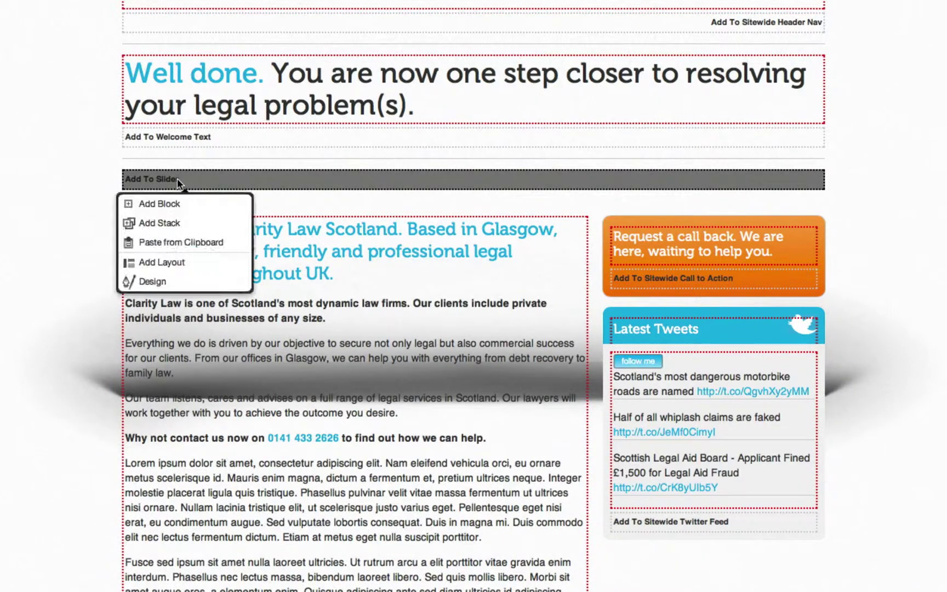
pyautogui.click(185, 208)
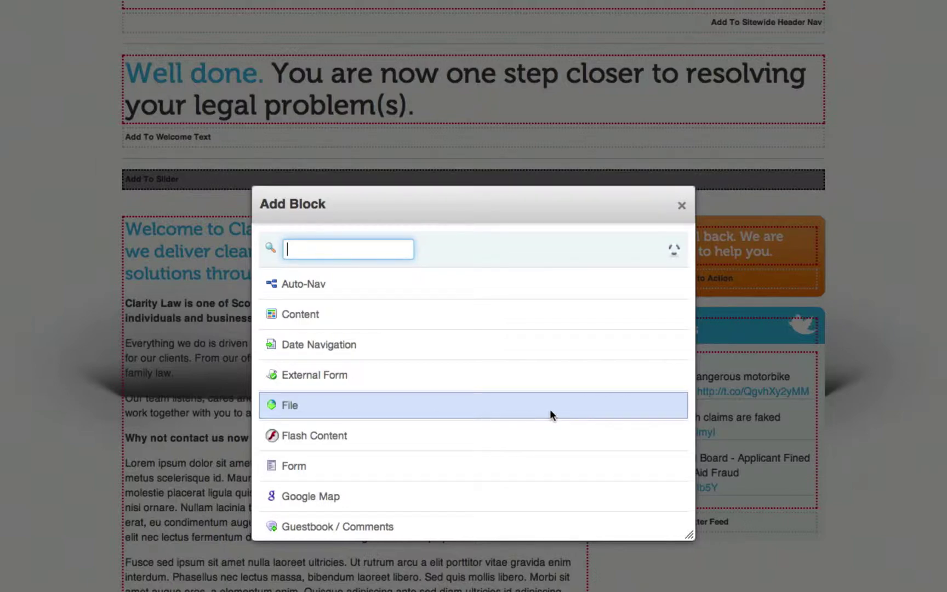
pyautogui.scroll(-1, 550, 411)
pyautogui.scroll(-10, 551, 412)
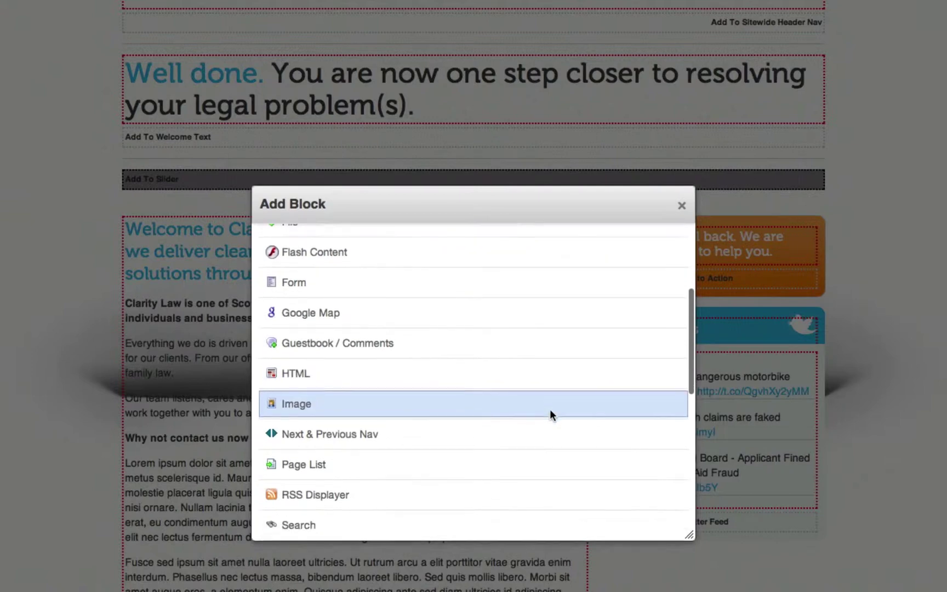
pyautogui.scroll(-3, 550, 410)
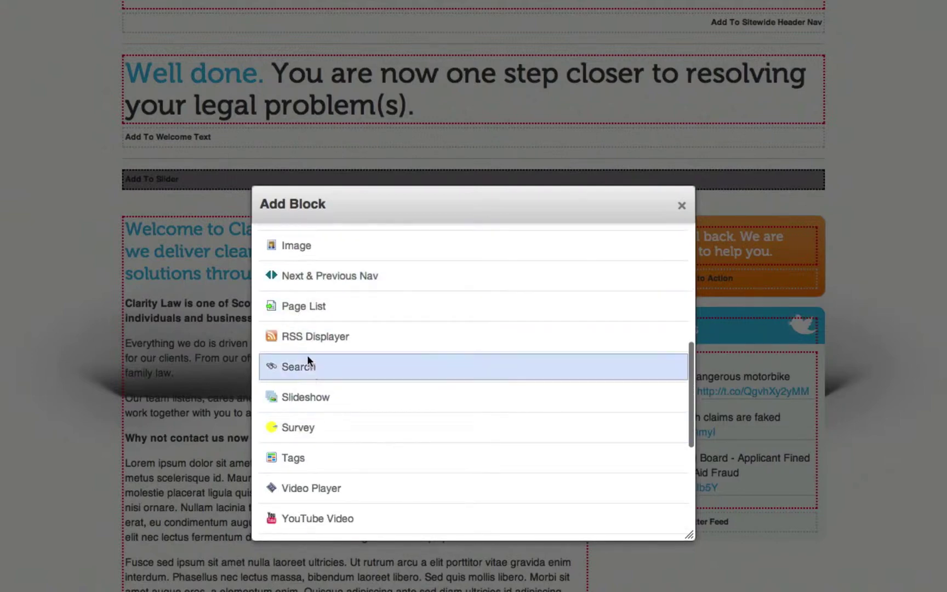
# Add a Slideshow block using Pictures from File Set, the Slideshow set, and Display Order playback
pyautogui.click(349, 408)
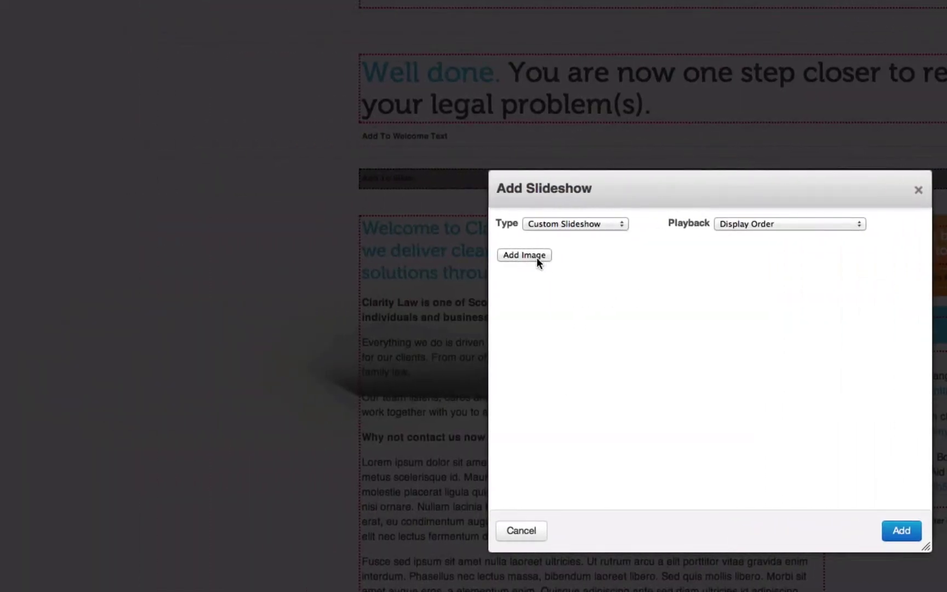
pyautogui.click(537, 257)
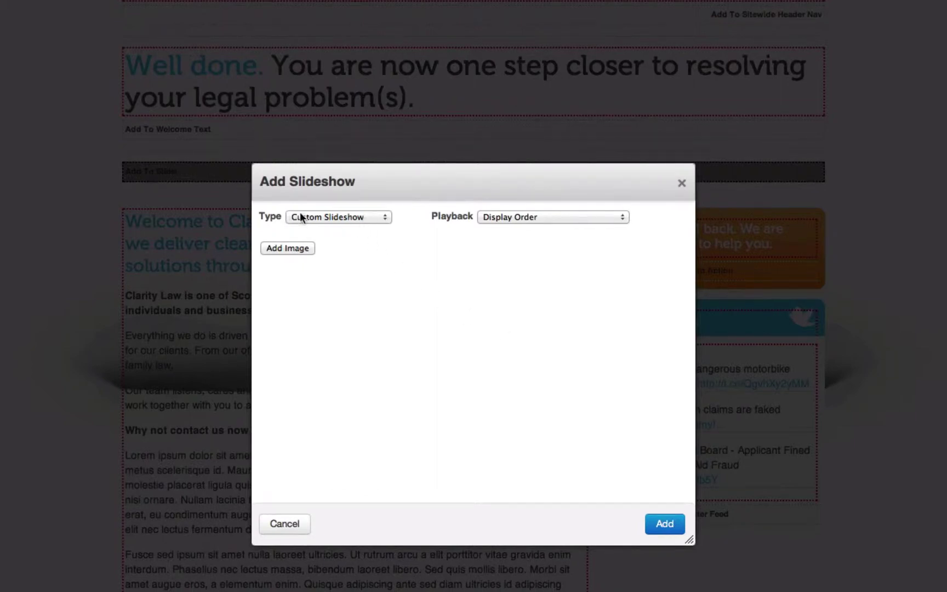
pyautogui.click(384, 217)
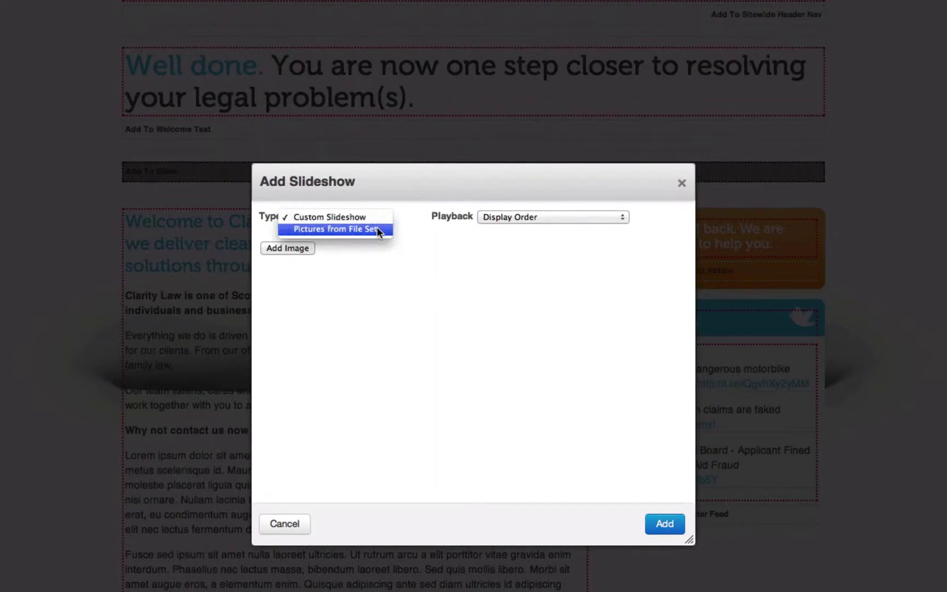
pyautogui.click(376, 228)
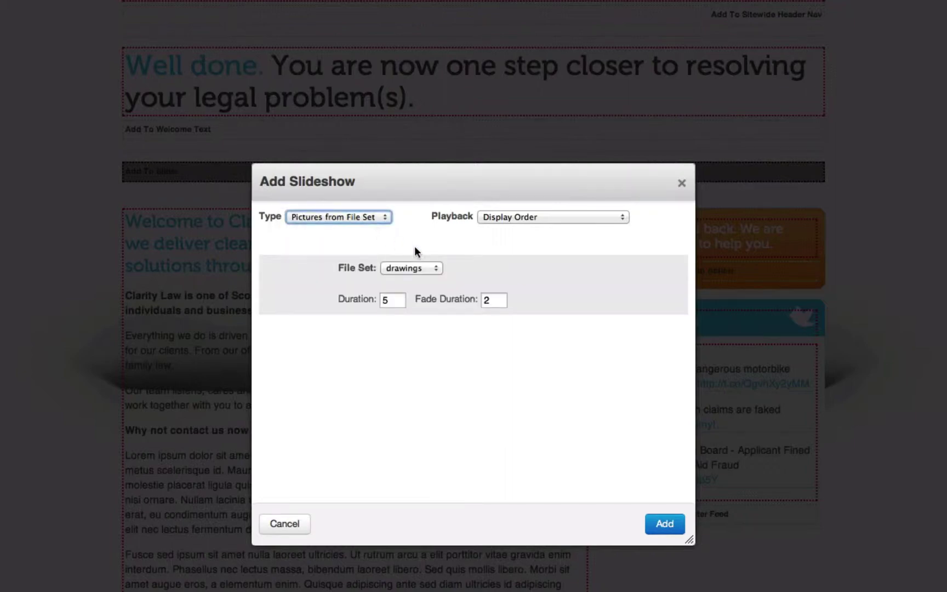
pyautogui.click(431, 267)
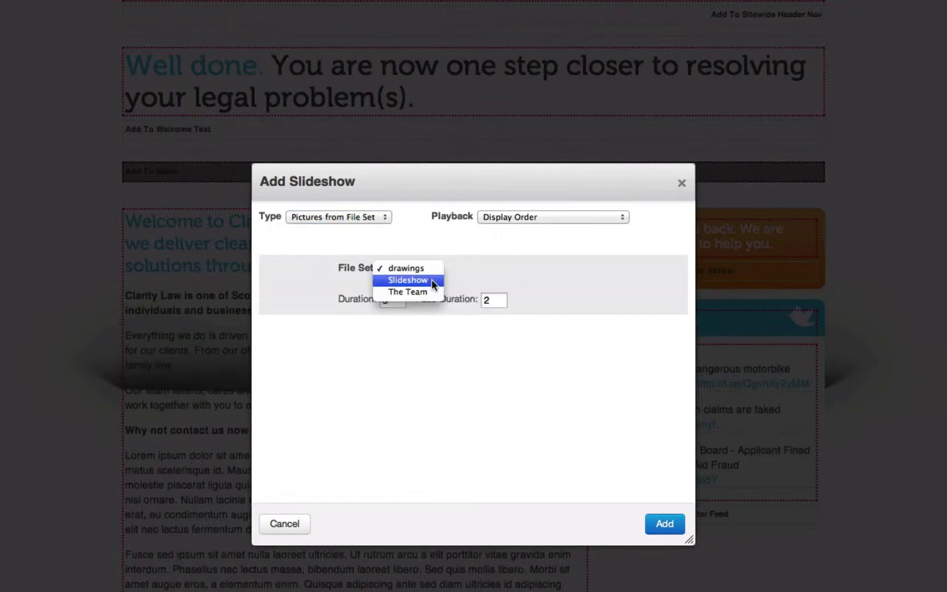
pyautogui.click(431, 280)
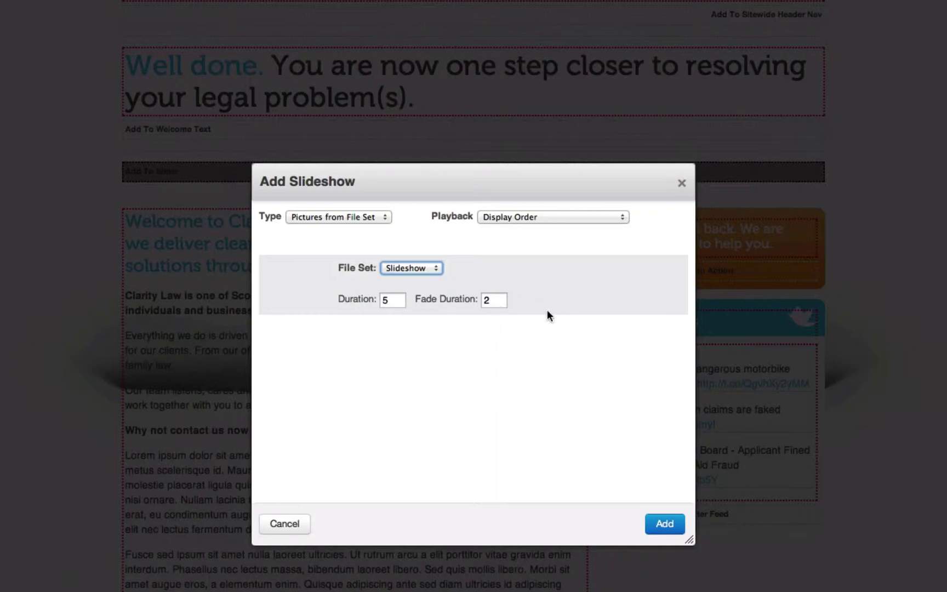
pyautogui.click(611, 218)
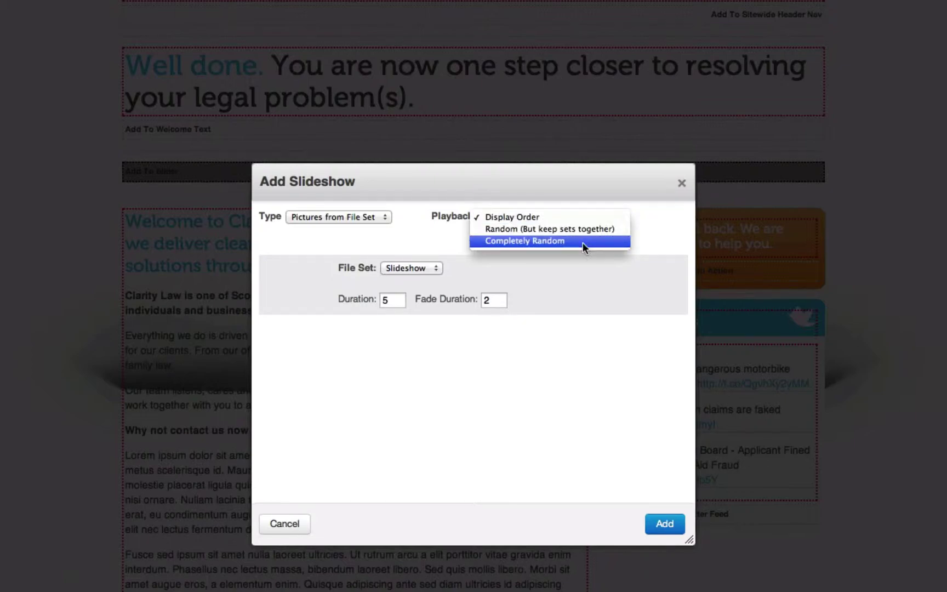
pyautogui.click(589, 294)
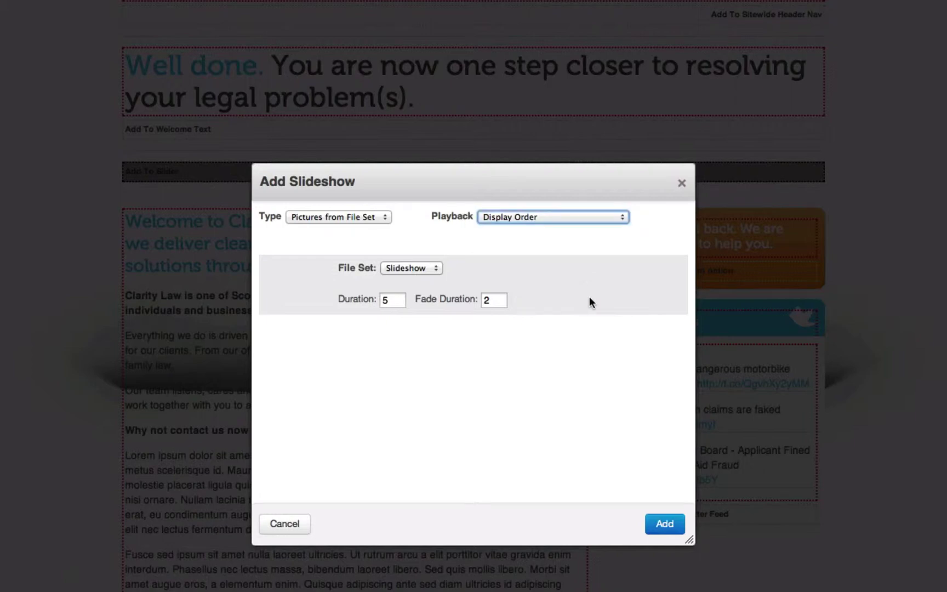
pyautogui.click(663, 523)
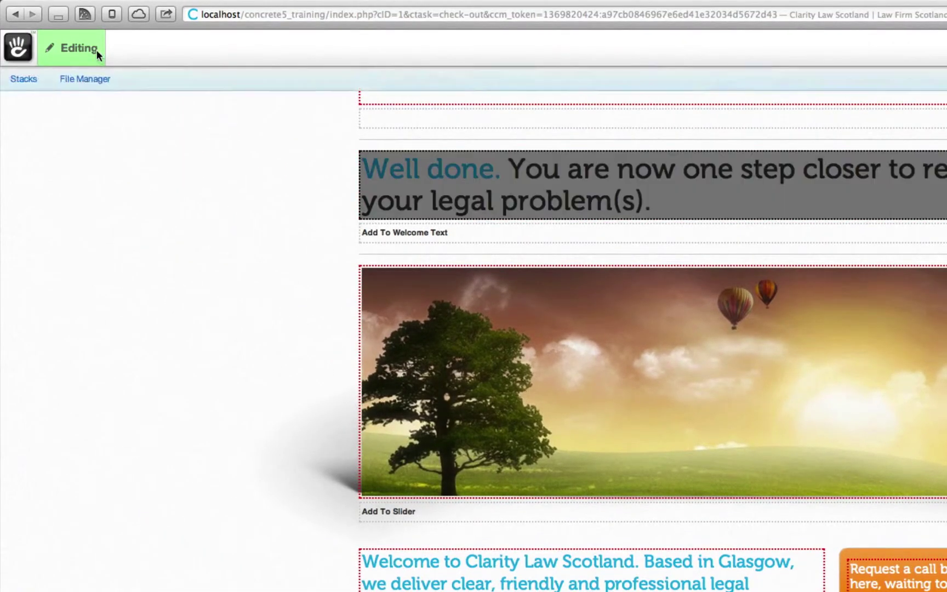
# Publish the home page edits from the Editing menu
pyautogui.click(97, 49)
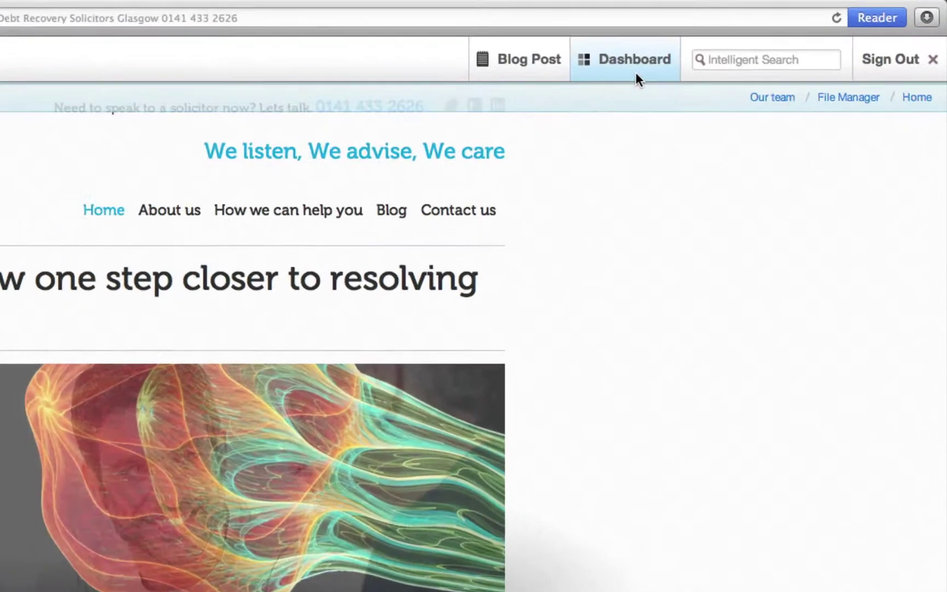
pyautogui.moveTo(778, 37)
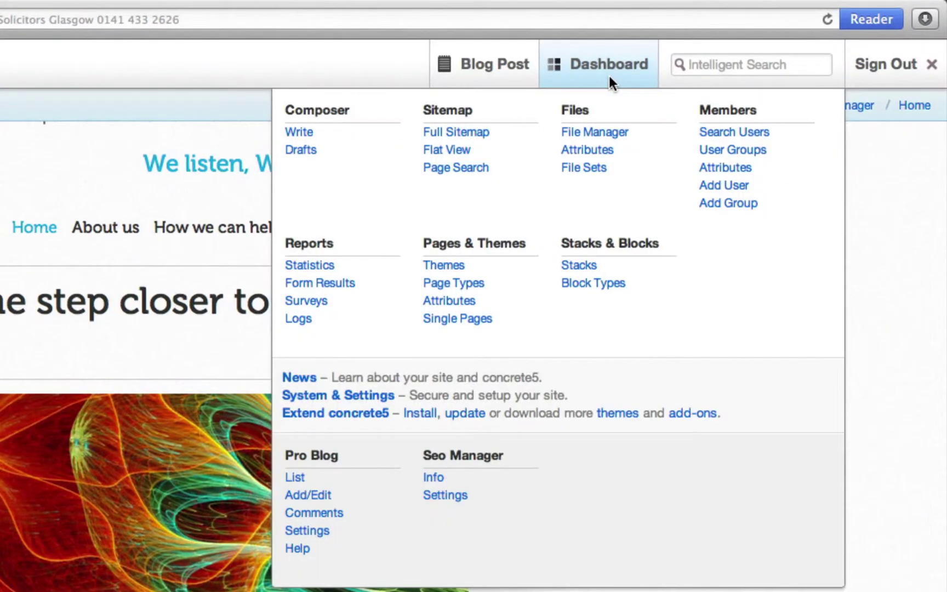
# In the Slideshow set's Files in Set tab, drag temp-image01.png first and save the order
pyautogui.click(603, 169)
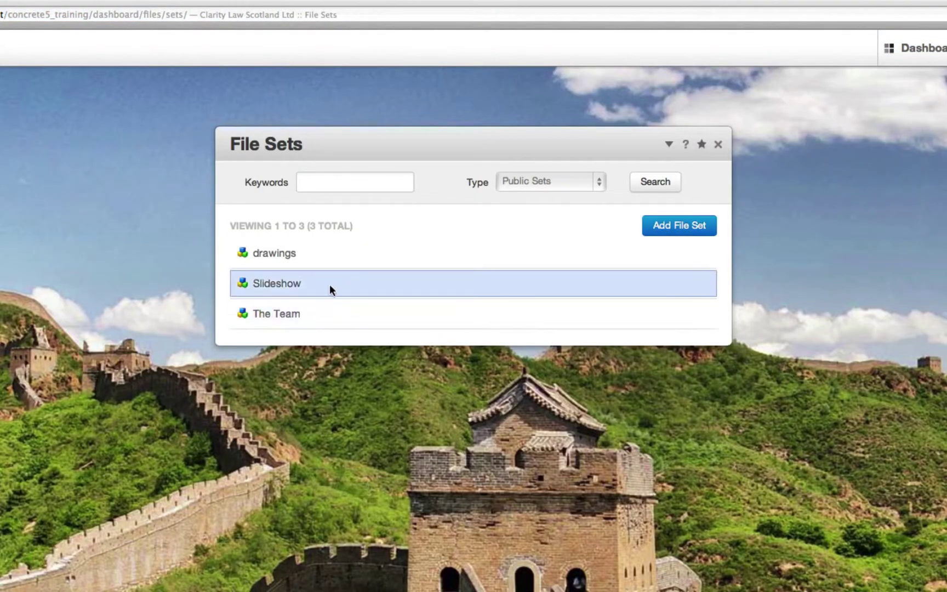
pyautogui.click(290, 284)
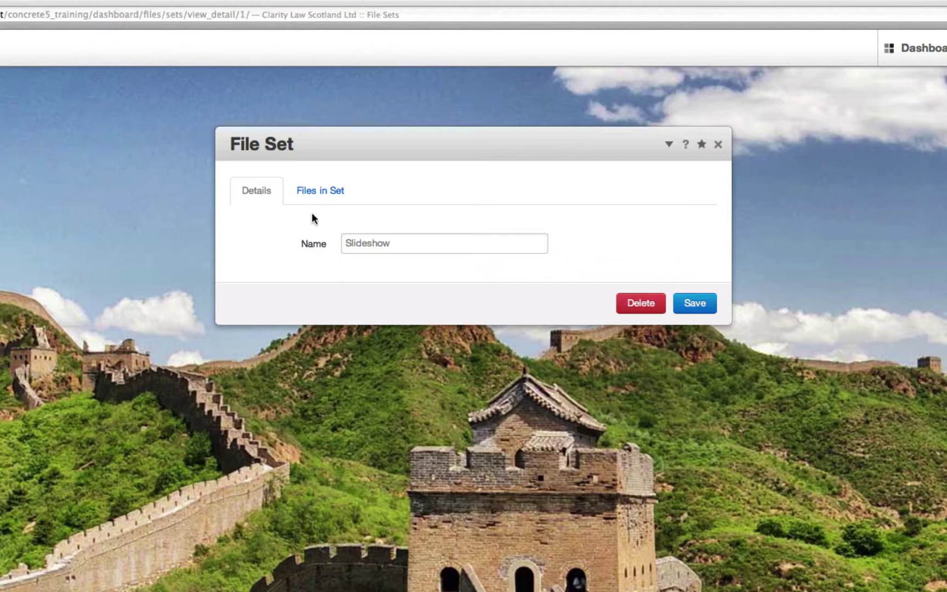
pyautogui.click(338, 190)
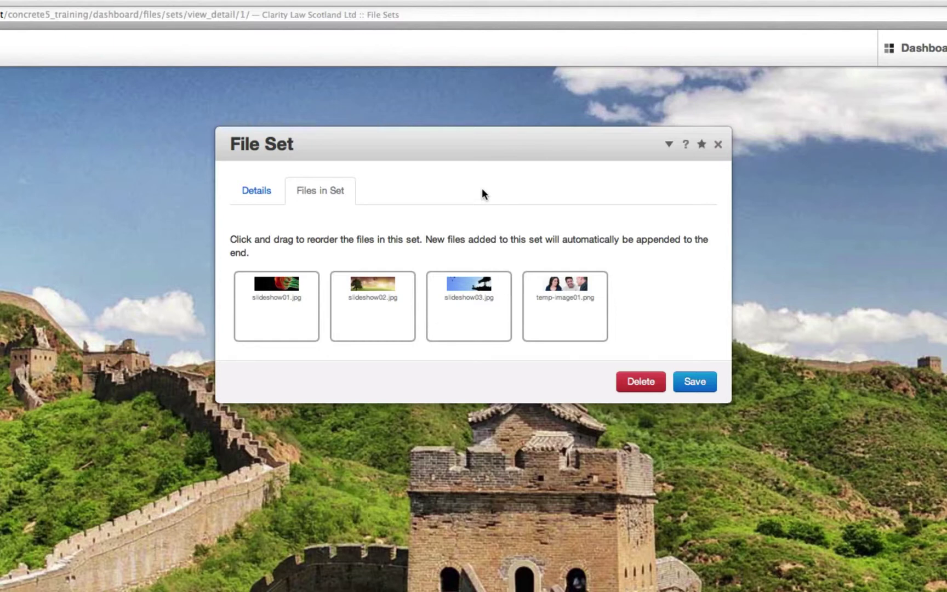
pyautogui.moveTo(570, 306); pyautogui.dragTo(282, 307)
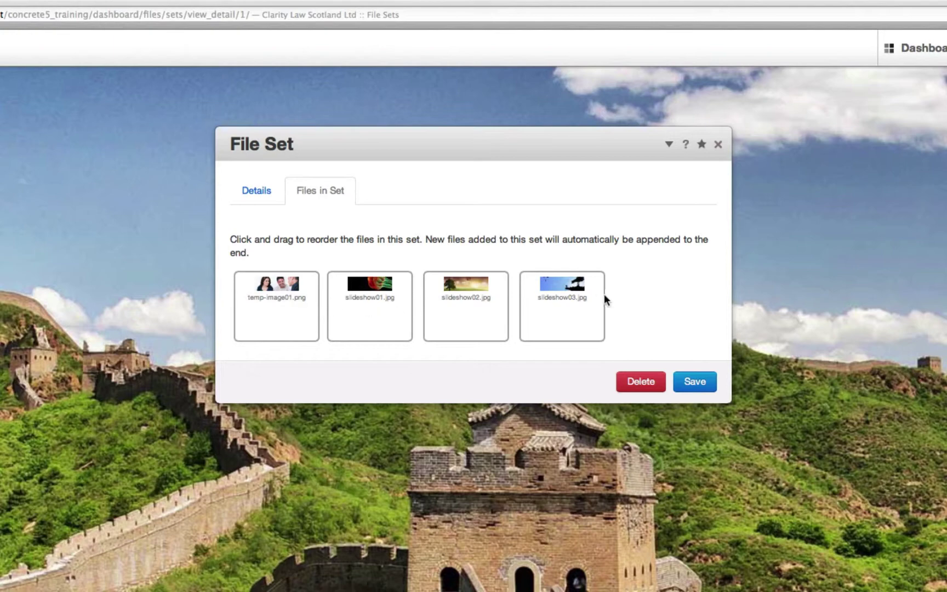
pyautogui.click(691, 380)
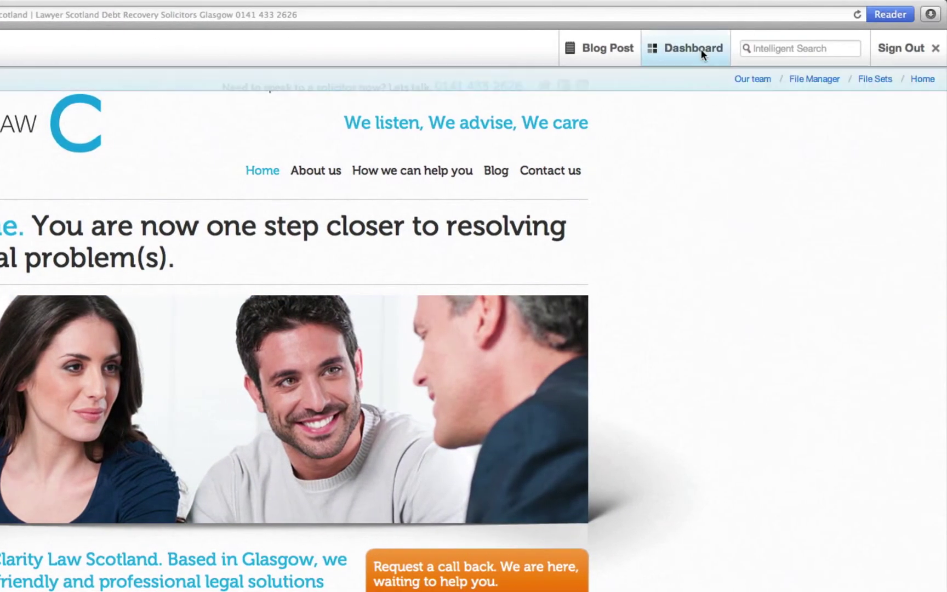
# Clear the cache under System & Settings > Clear Cache, then return to the website
pyautogui.moveTo(929, 48)
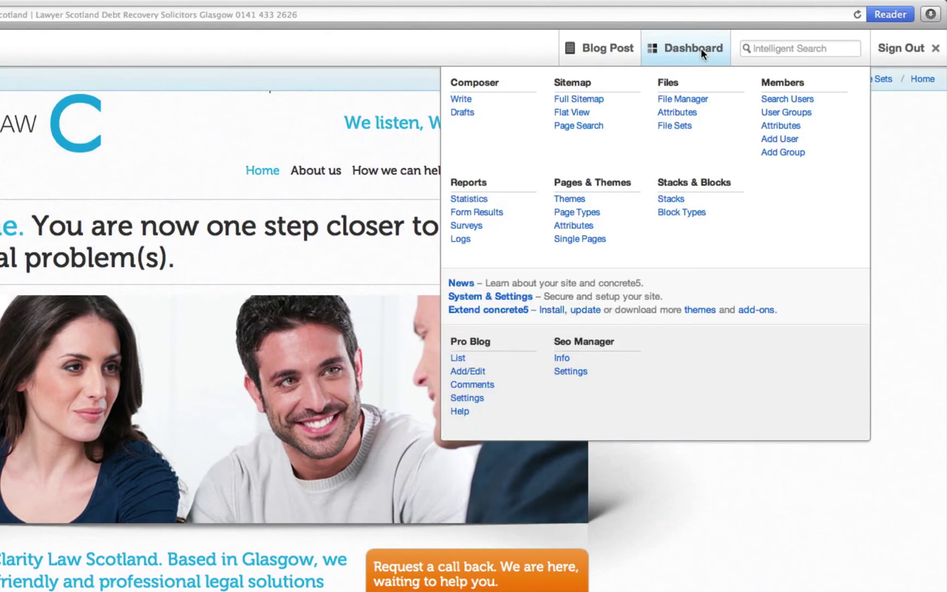
pyautogui.click(484, 293)
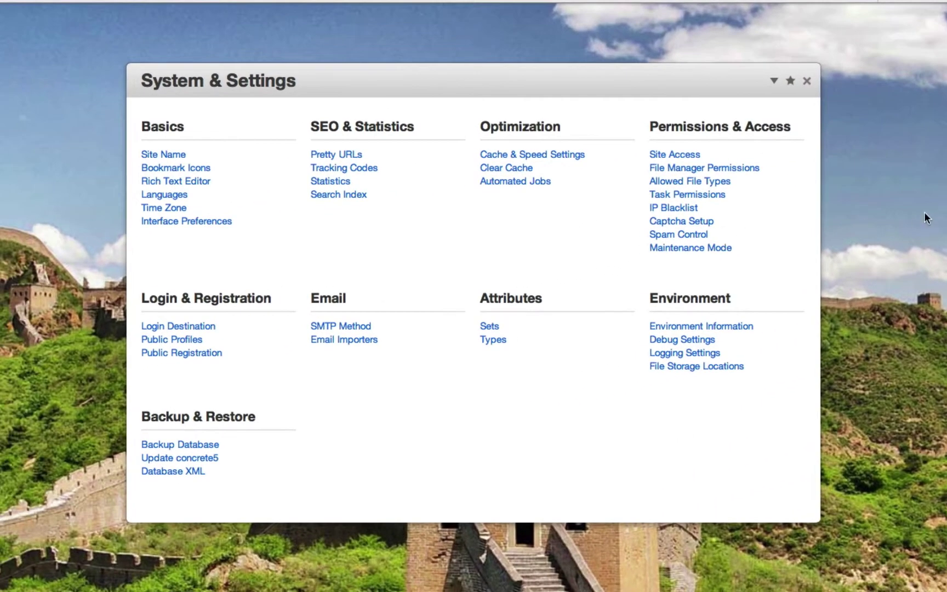
pyautogui.click(512, 165)
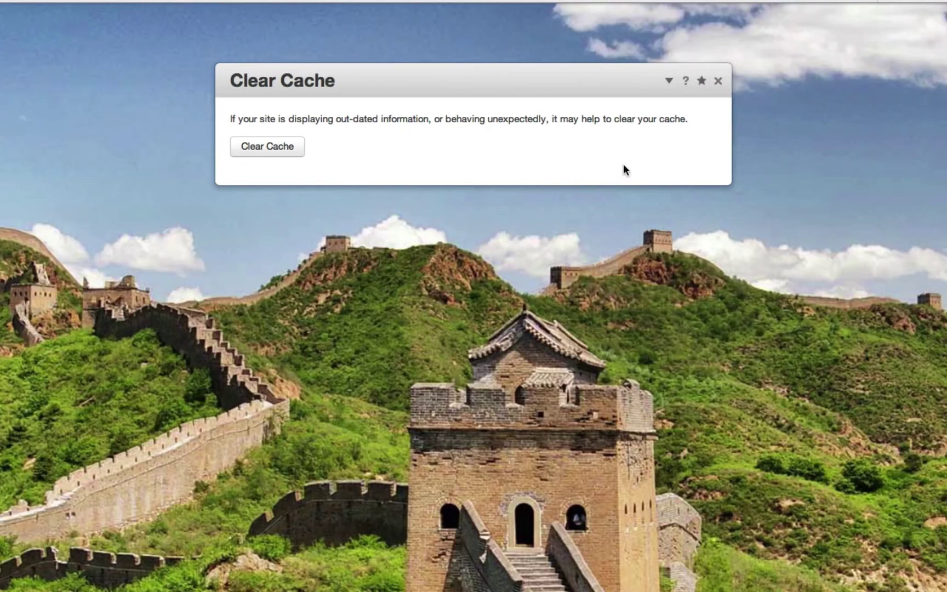
pyautogui.click(276, 148)
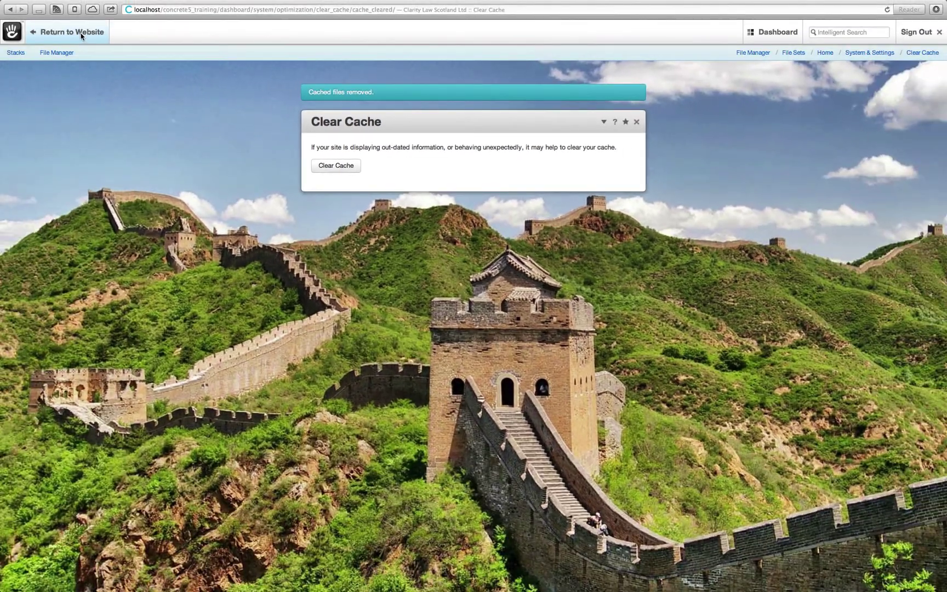
pyautogui.click(81, 35)
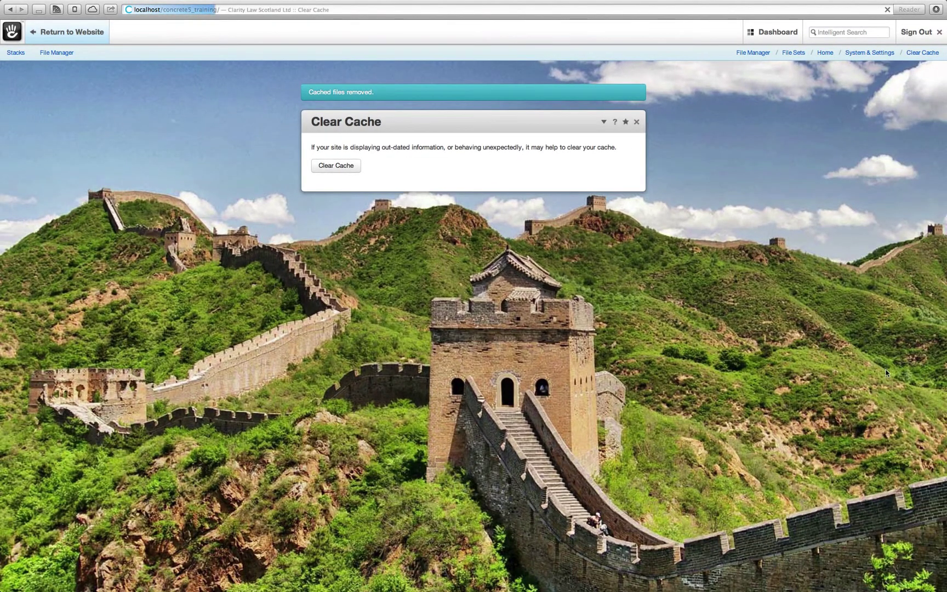